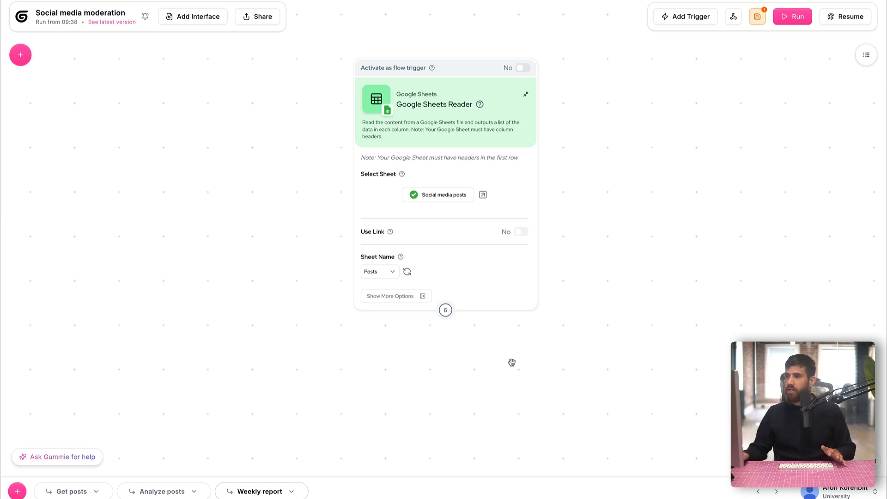
# Add an Ask AI node to the canvas below the Google Sheets node
pyautogui.moveTo(531, 368); pyautogui.dragTo(551, 316)
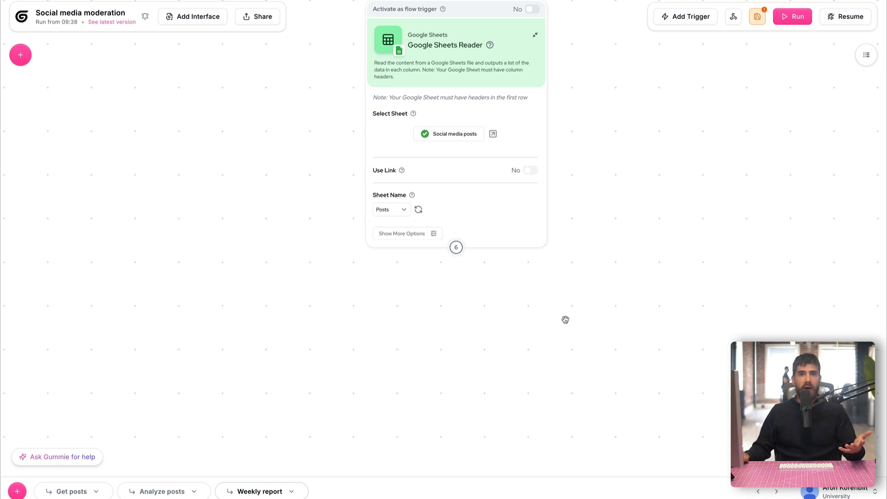
pyautogui.click(24, 57)
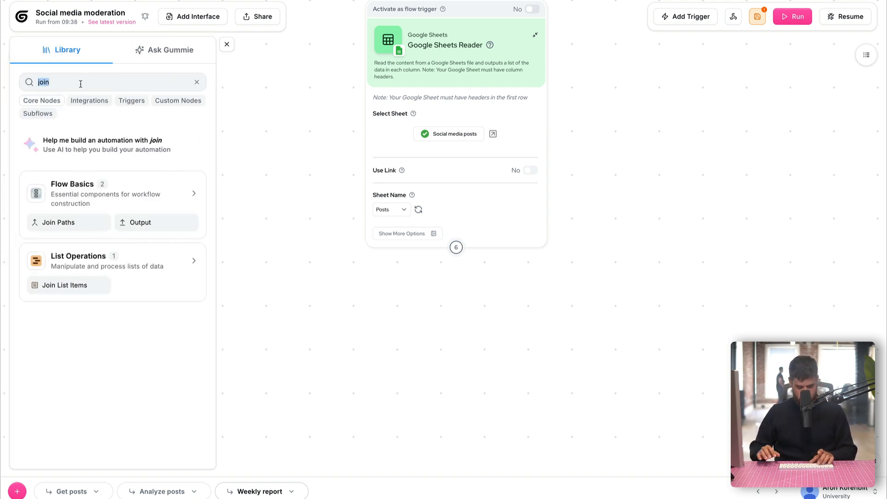
pyautogui.write('ask')
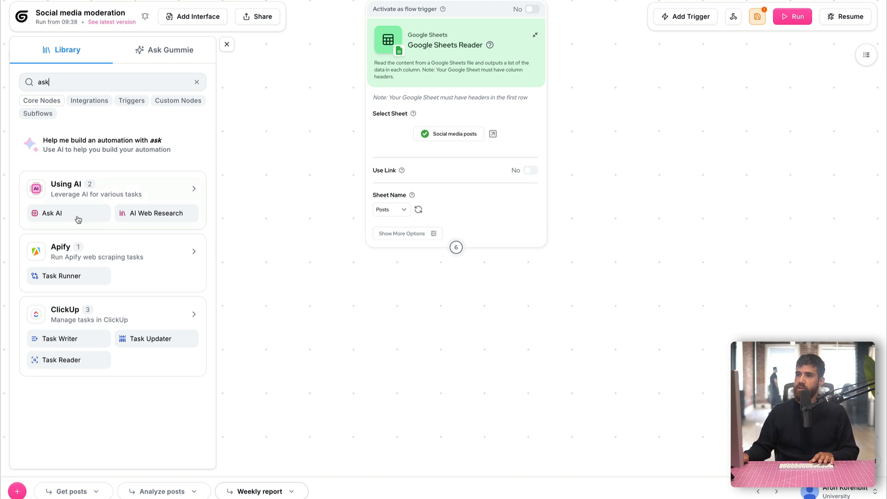
pyautogui.moveTo(78, 220); pyautogui.dragTo(439, 332)
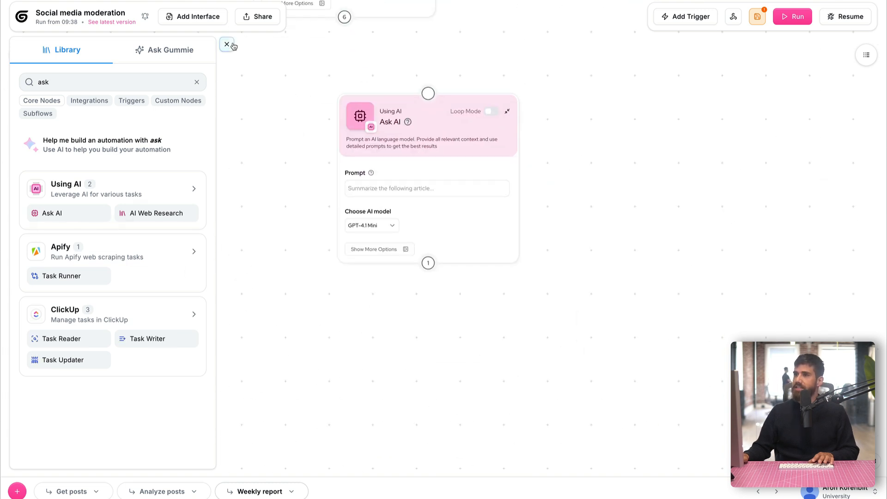
pyautogui.click(227, 44)
# Write an Ask AI prompt requesting a report on trends in last week's Gumloop-tagged posts
pyautogui.click(416, 188)
pyautogui.write('Wri')
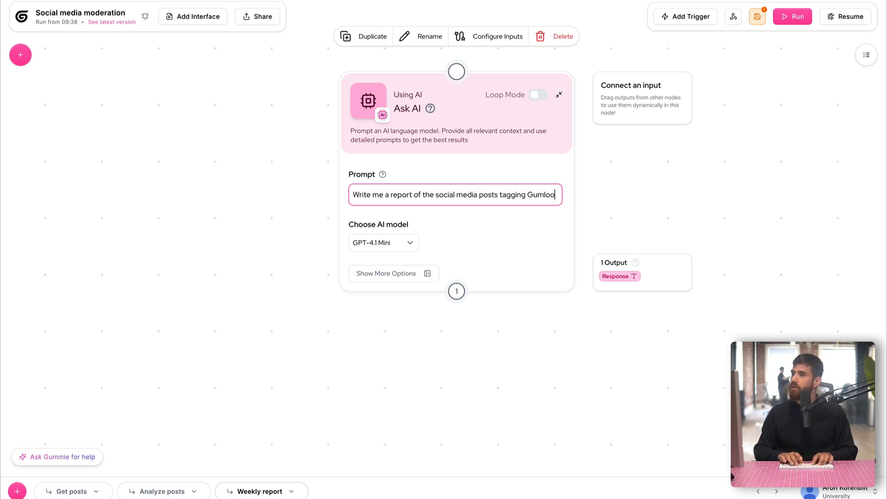
pyautogui.write('p.')
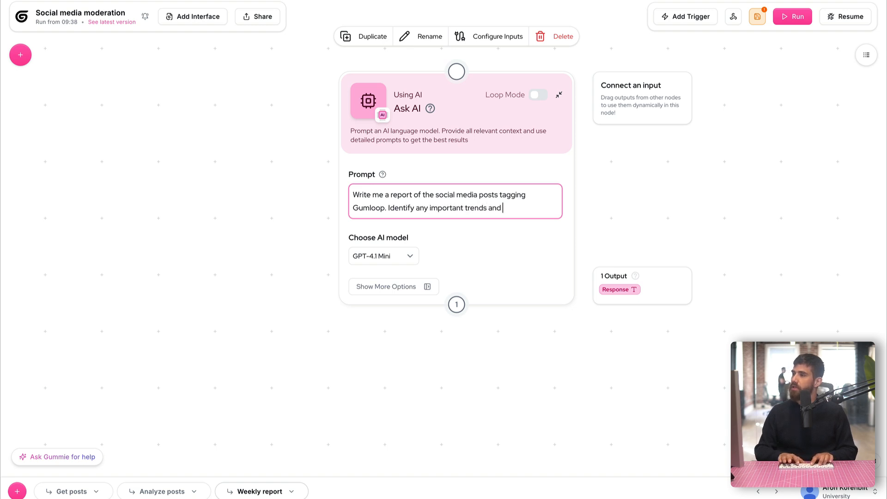
pyautogui.write('n we should know from the last week')
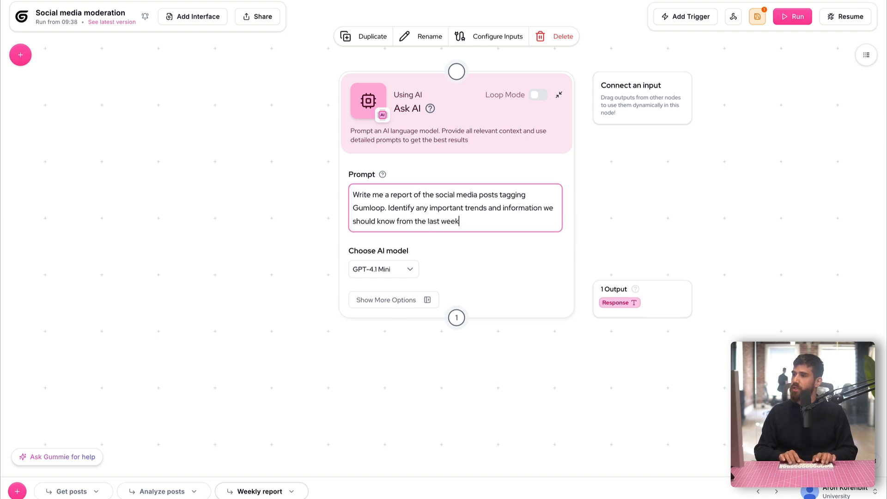
pyautogui.write('.')
pyautogui.press('Return')
pyautogui.press('Return')
# Connect the Google Sheets Reader output to the Ask AI node's input
pyautogui.click(300, 135)
pyautogui.moveTo(250, 130); pyautogui.dragTo(202, 397)
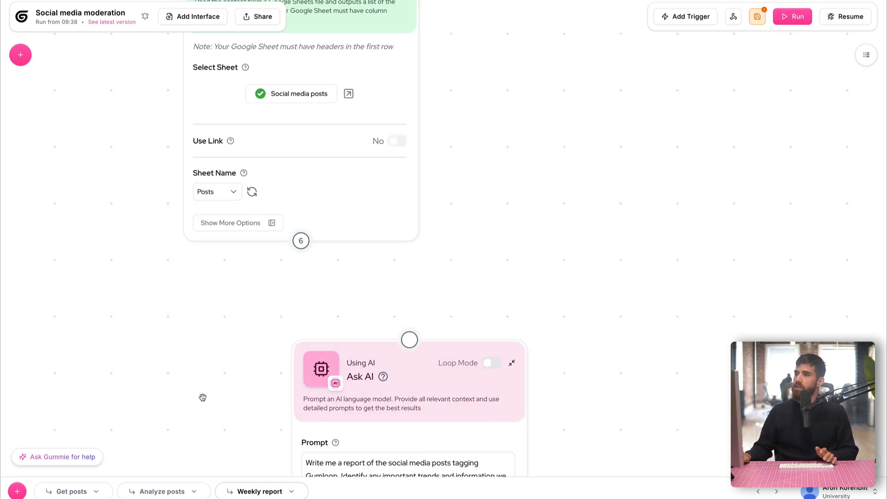
pyautogui.moveTo(301, 240); pyautogui.dragTo(409, 340)
pyautogui.moveTo(198, 371); pyautogui.dragTo(198, 153)
# Insert the Post Content List into the Ask AI prompt, which turns Loop Mode on
pyautogui.click(390, 238)
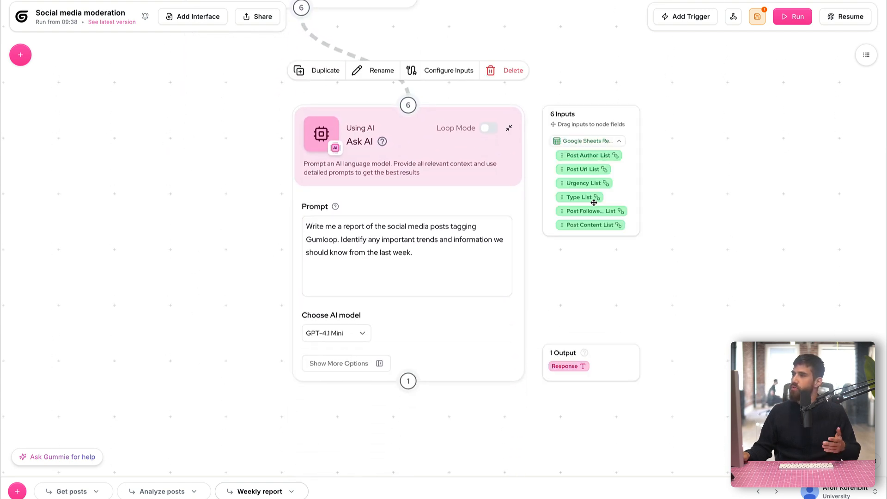
pyautogui.moveTo(610, 224); pyautogui.dragTo(432, 277)
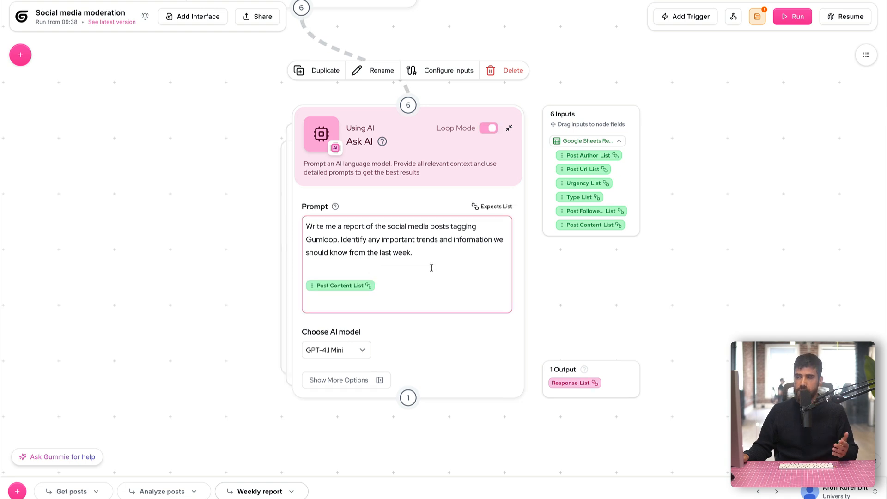
pyautogui.click(200, 194)
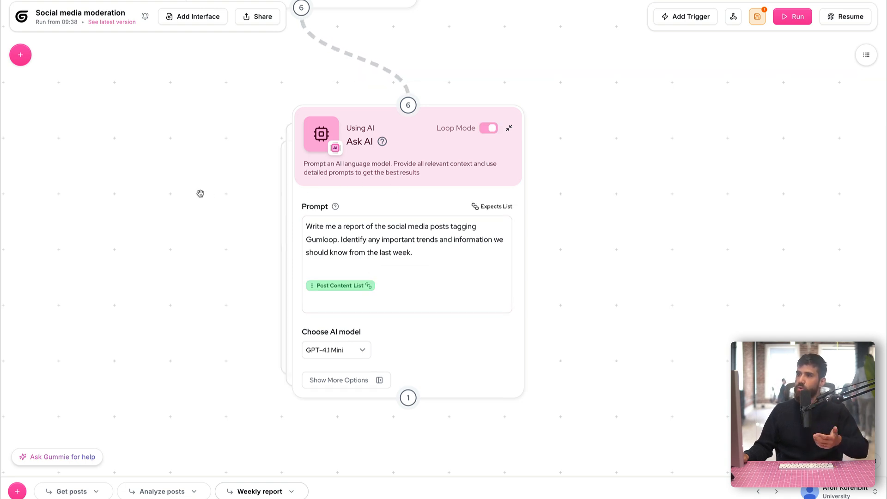
pyautogui.scroll(-1, 172, 171)
pyautogui.moveTo(167, 166); pyautogui.dragTo(208, 191)
pyautogui.scroll(-1, 190, 183)
pyautogui.scroll(-1, 190, 183)
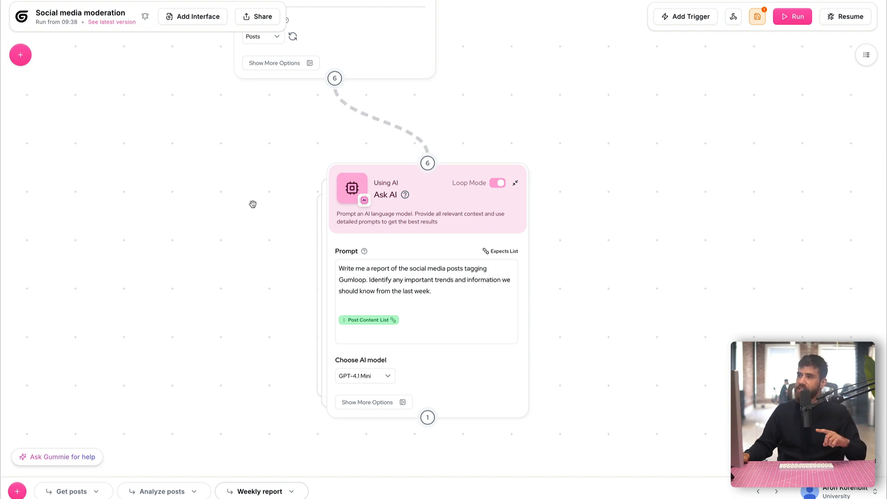
pyautogui.moveTo(440, 309)
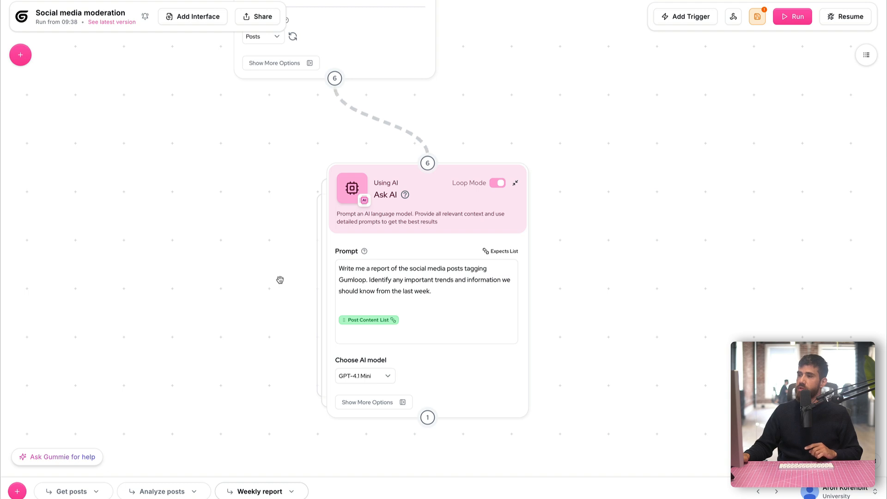
pyautogui.scroll(-5, 270, 270)
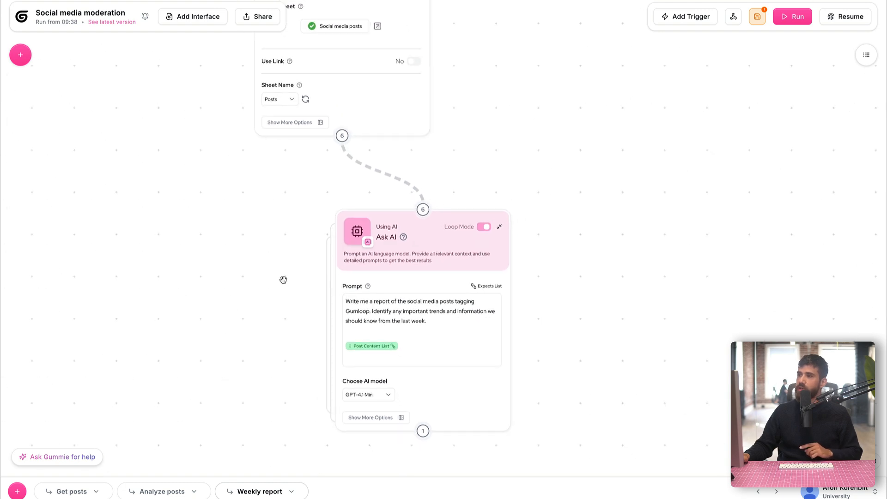
# Delete the Sheets-to-Ask AI link, add a Join List Items node, and move Ask AI lower
pyautogui.moveTo(363, 272); pyautogui.dragTo(345, 299)
pyautogui.moveTo(448, 191); pyautogui.dragTo(491, 173)
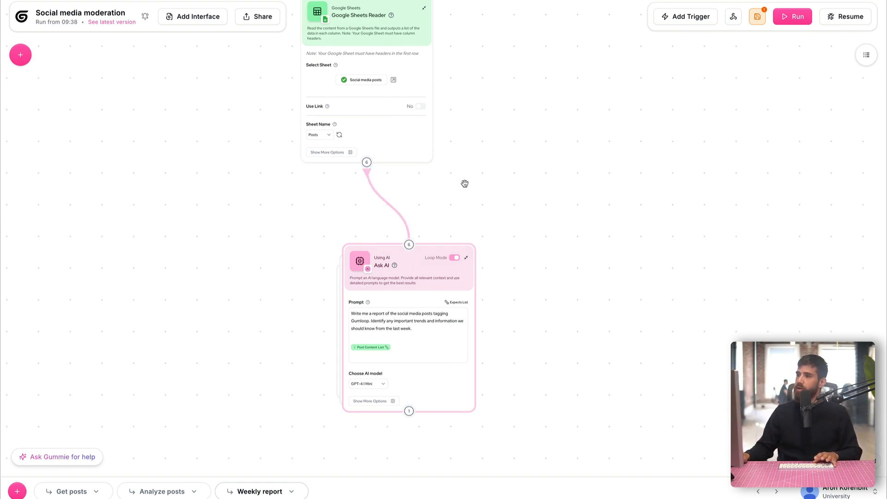
pyautogui.click(388, 205)
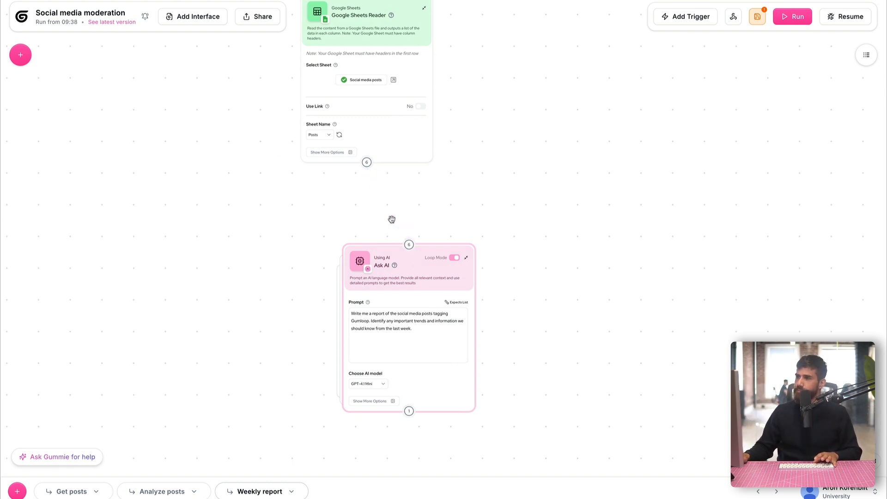
pyautogui.click(22, 65)
pyautogui.write('ask')
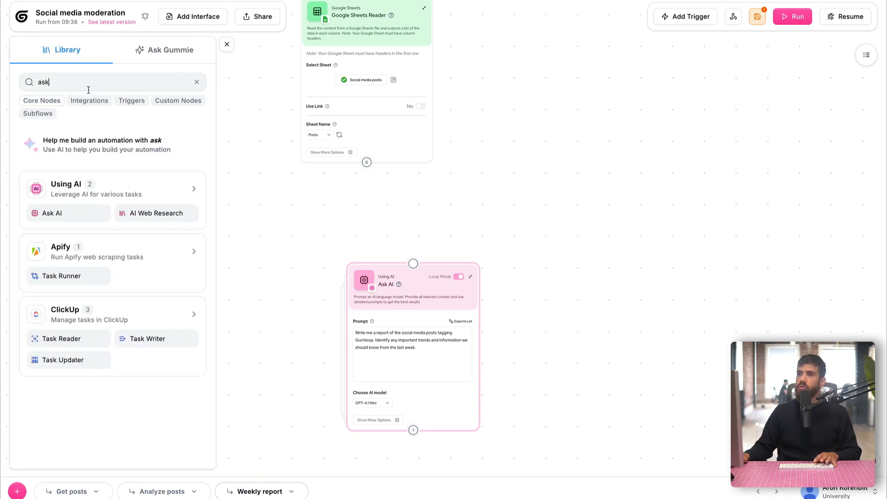
pyautogui.write('join')
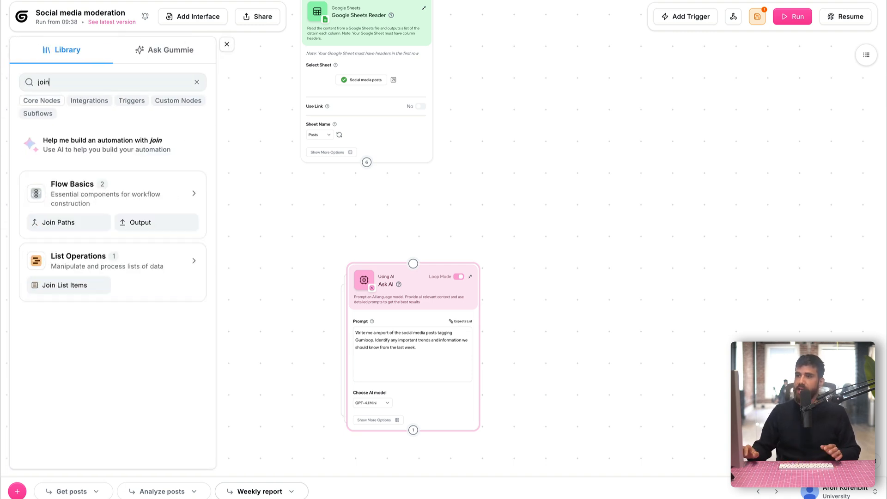
pyautogui.moveTo(69, 285); pyautogui.dragTo(605, 191)
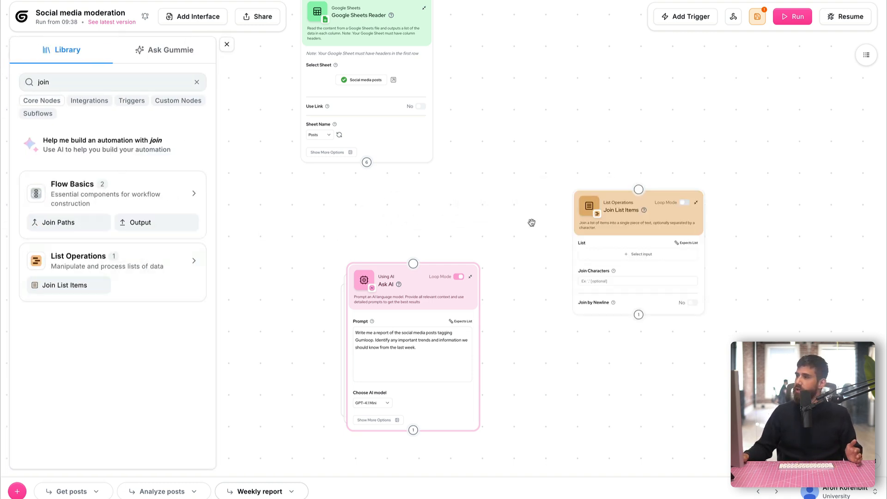
pyautogui.moveTo(395, 313); pyautogui.dragTo(378, 401)
pyautogui.moveTo(459, 250); pyautogui.dragTo(425, 219)
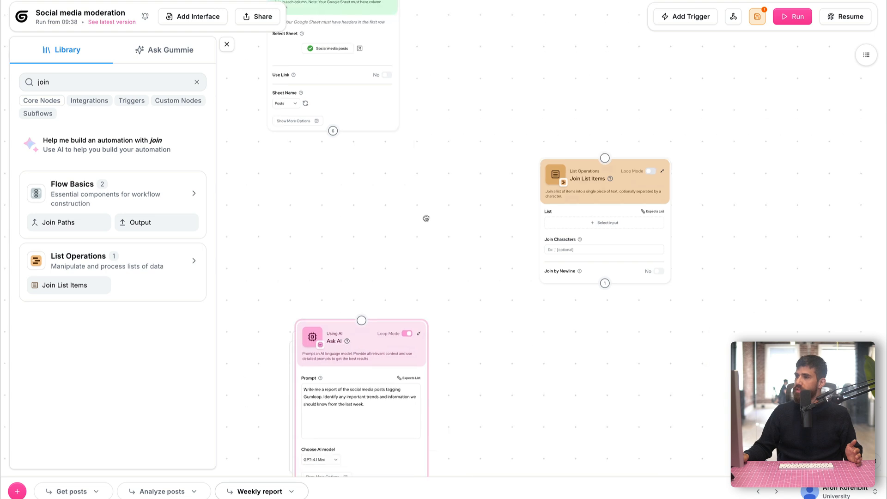
pyautogui.click(226, 44)
# Connect the Sheets Reader output to Join List Items, placed between Sheets and Ask AI
pyautogui.moveTo(343, 148)
pyautogui.moveTo(398, 141); pyautogui.dragTo(623, 168)
pyautogui.moveTo(634, 215); pyautogui.dragTo(392, 226)
pyautogui.scroll(1, 277, 249)
pyautogui.scroll(3, 278, 249)
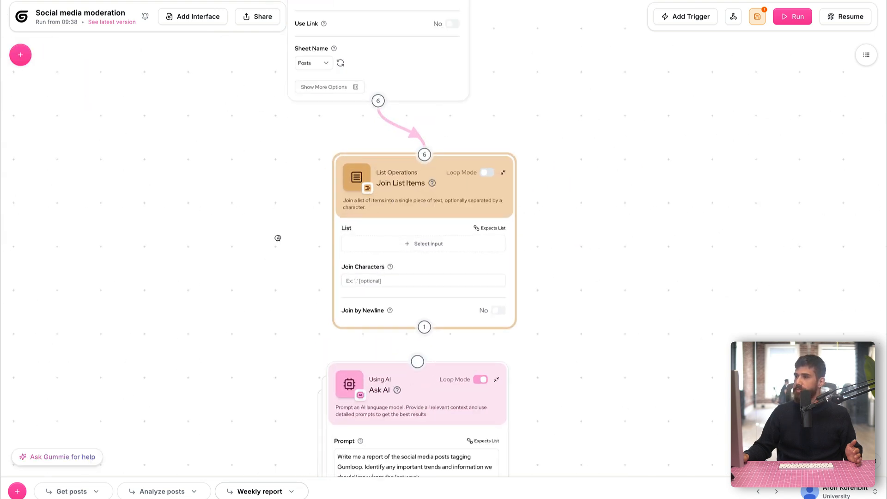
pyautogui.moveTo(277, 239); pyautogui.dragTo(265, 223)
# Set Join List Items to join the Post Content List, with Join by Newline set to Yes
pyautogui.click(352, 222)
pyautogui.scroll(-1, 569, 213)
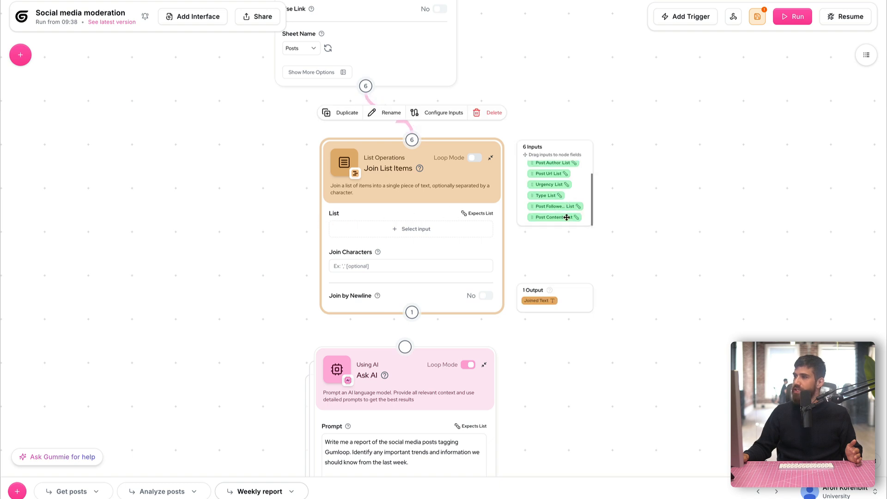
pyautogui.moveTo(567, 217); pyautogui.dragTo(406, 229)
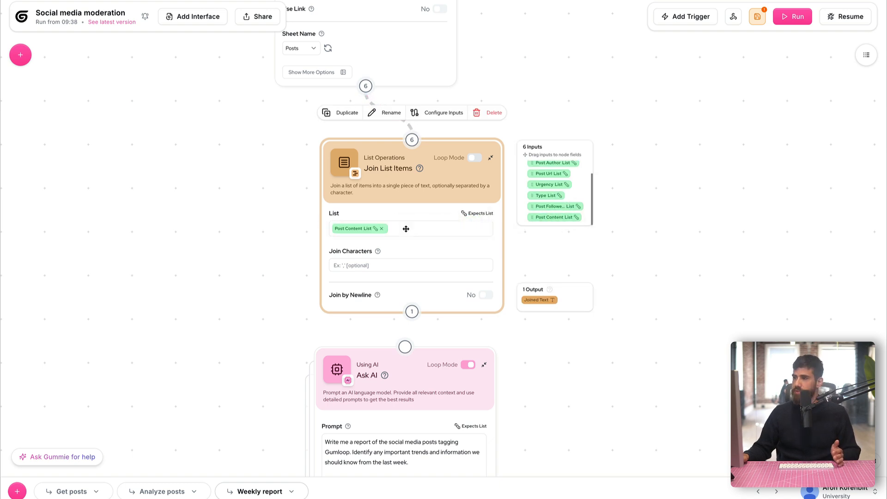
pyautogui.click(486, 297)
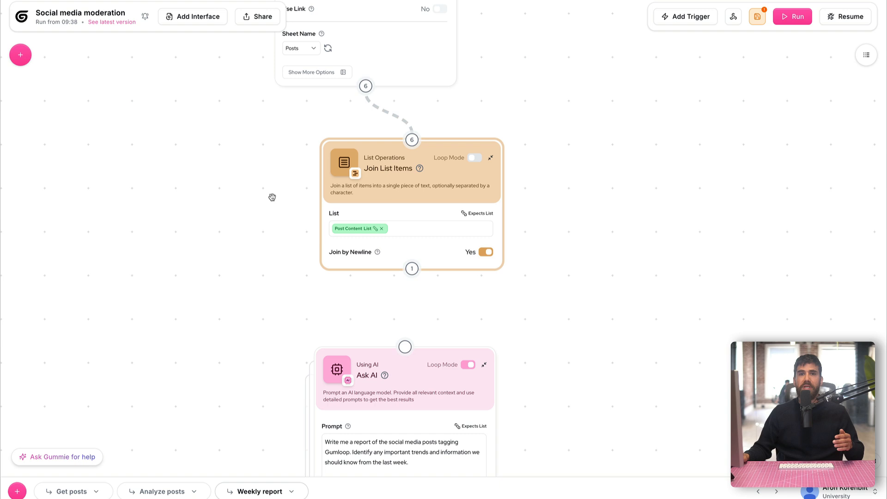
# Connect Join List Items to Ask AI, turn Loop Mode off, and insert Joined Text into the prompt
pyautogui.moveTo(105, 281); pyautogui.dragTo(103, 168)
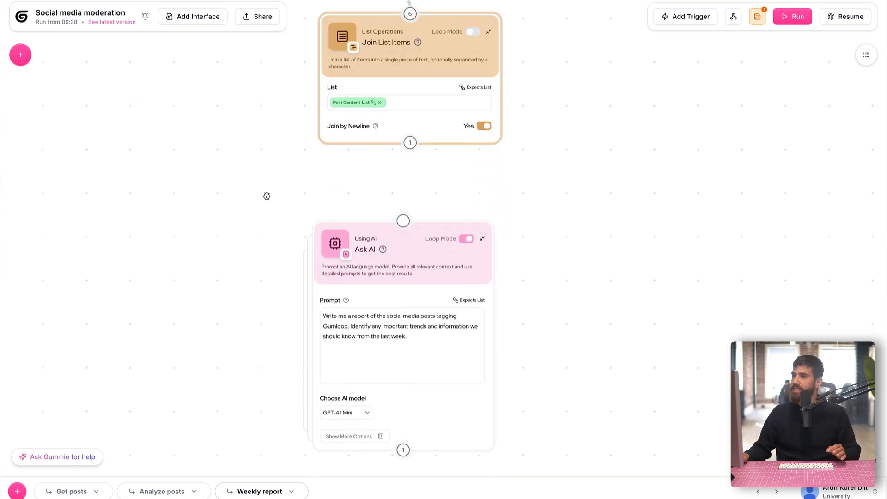
pyautogui.moveTo(409, 143); pyautogui.dragTo(403, 220)
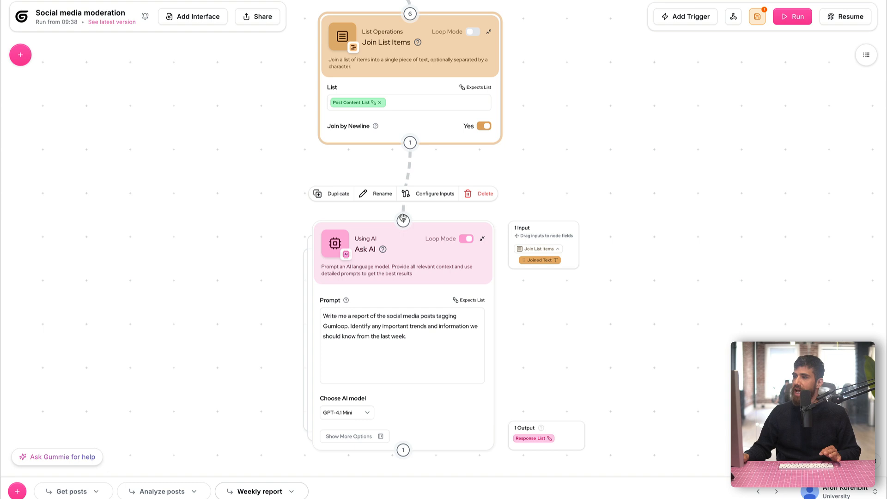
pyautogui.click(465, 239)
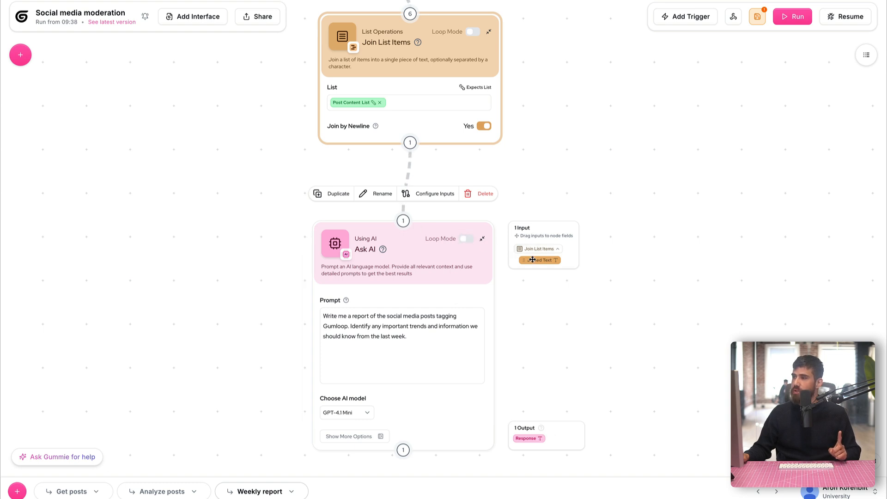
pyautogui.moveTo(532, 260); pyautogui.dragTo(395, 359)
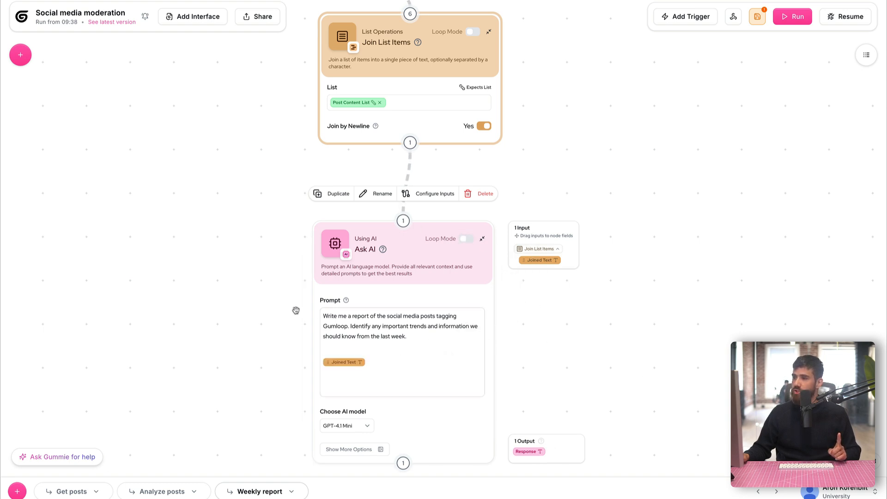
# Append to the prompt an instruction to output HTML with a separate section per trend
pyautogui.scroll(-3, 272, 228)
pyautogui.click(389, 304)
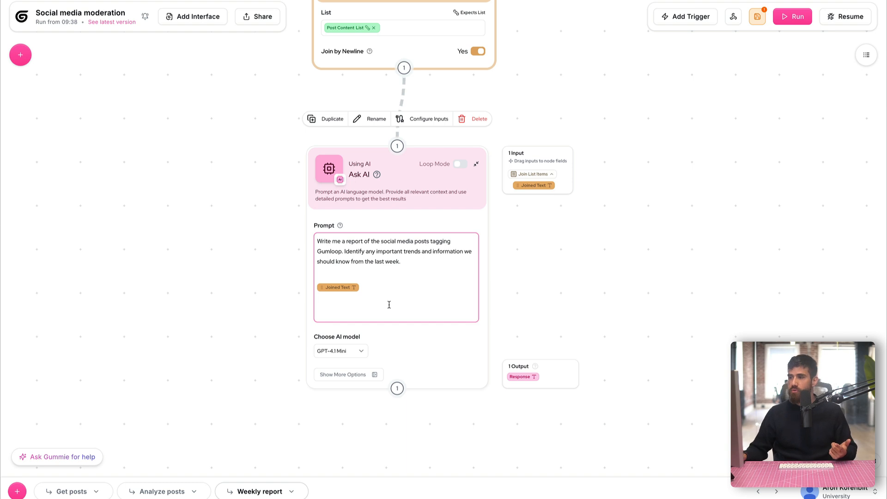
pyautogui.click(425, 262)
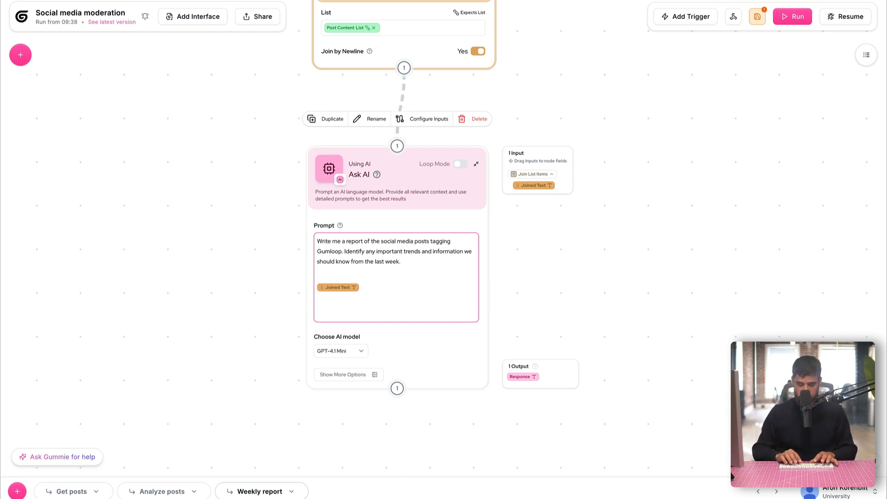
pyautogui.write('Output as HTML with')
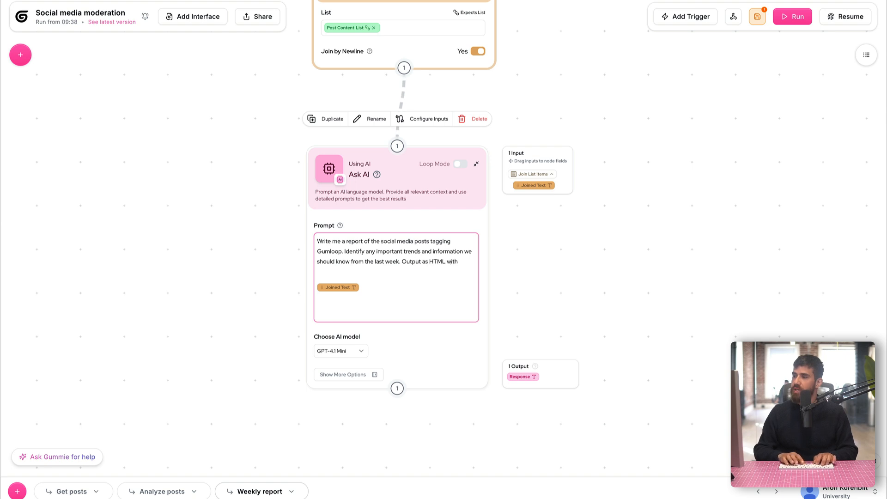
pyautogui.write(" different sections one for each trend you've identified")
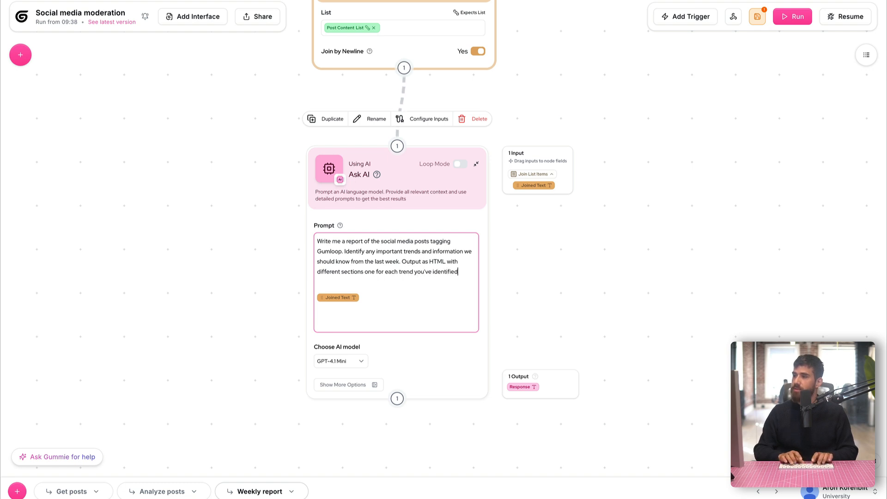
pyautogui.scroll(-2, 491, 246)
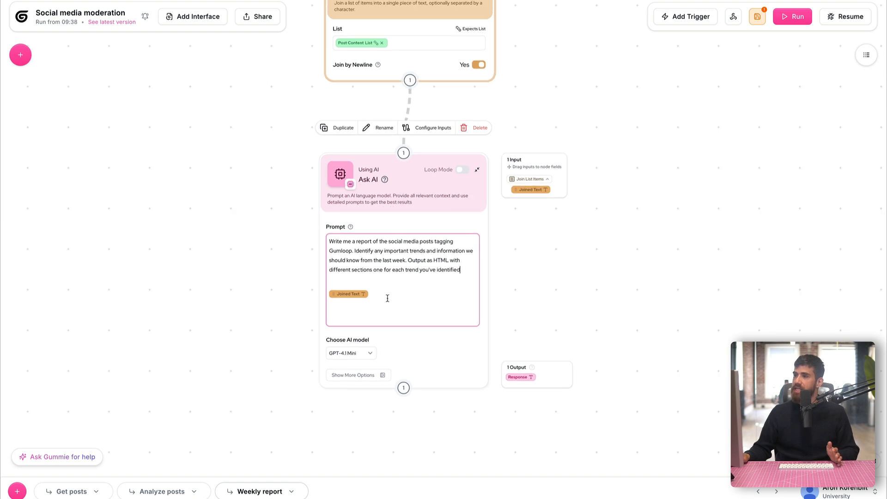
pyautogui.scroll(-1, 350, 197)
pyautogui.moveTo(266, 168); pyautogui.dragTo(268, 160)
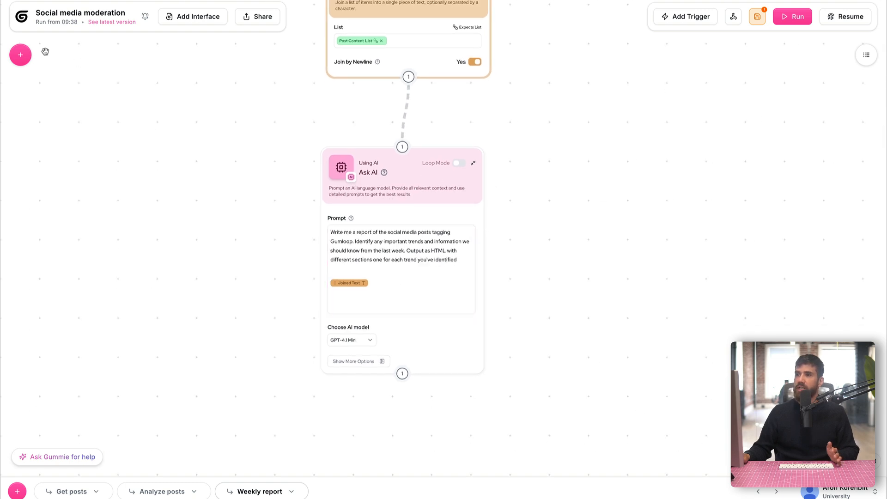
# Place a Send Email Notification node beneath Ask AI and link Ask AI's output to it
pyautogui.click(29, 57)
pyautogui.write('join')
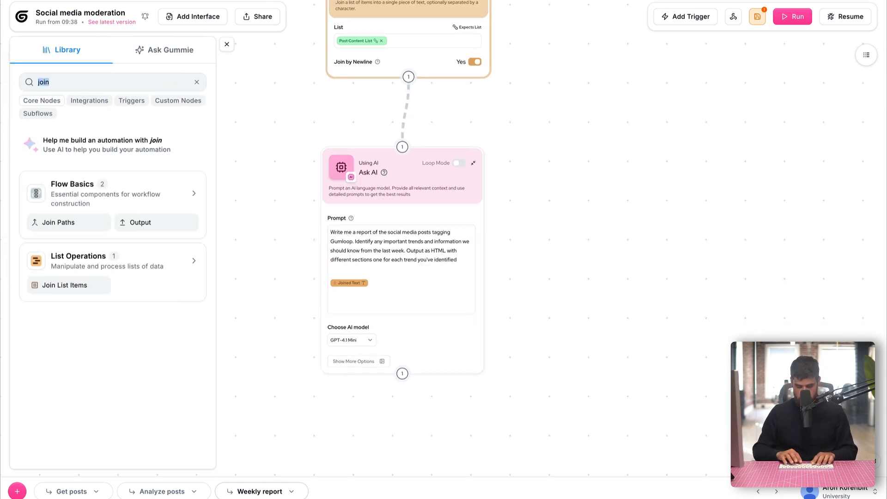
pyautogui.write('email')
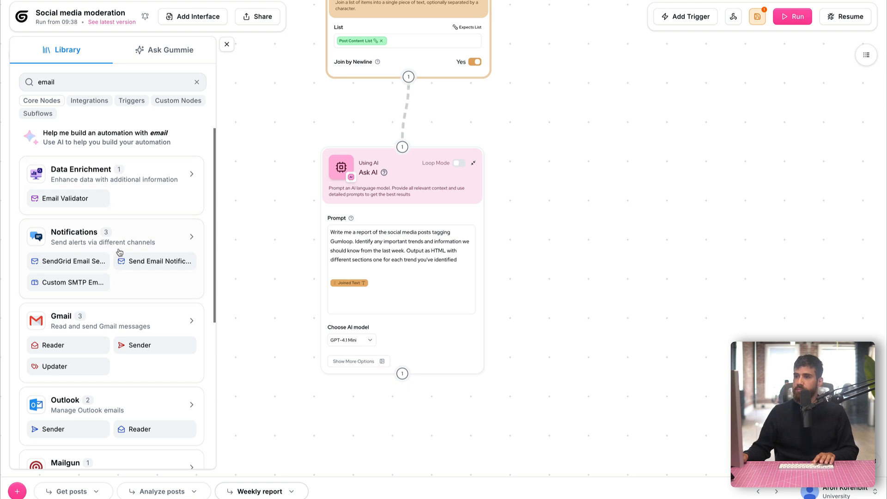
pyautogui.moveTo(131, 263); pyautogui.dragTo(602, 333)
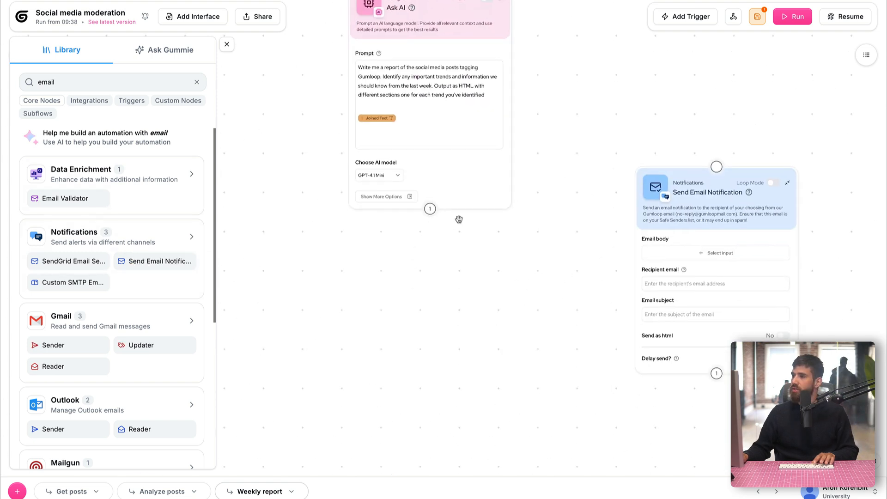
pyautogui.moveTo(670, 218)
pyautogui.mouseDown()
pyautogui.moveTo(591, 270)
pyautogui.moveTo(436, 327)
pyautogui.mouseUp()
pyautogui.moveTo(430, 209); pyautogui.dragTo(481, 276)
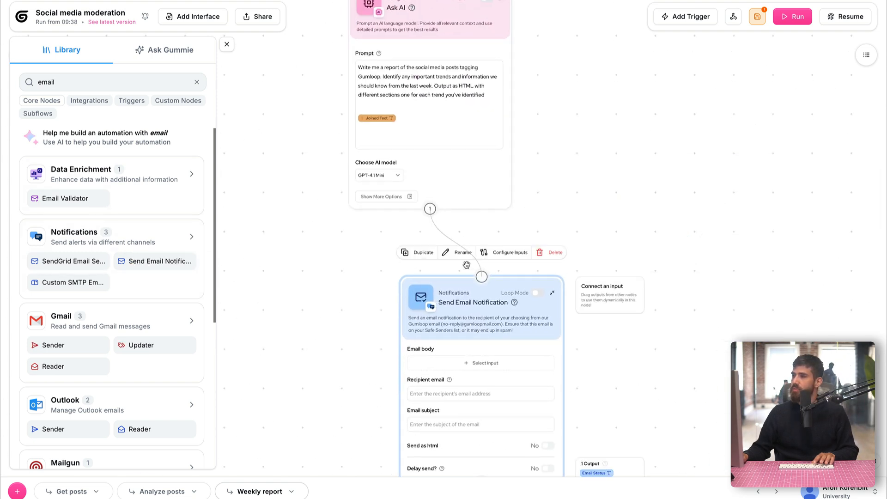
pyautogui.click(227, 44)
# Use the AI Response as the email body, enter the recipient's address and subject 'Your weekly social media report'
pyautogui.moveTo(315, 365); pyautogui.dragTo(296, 302)
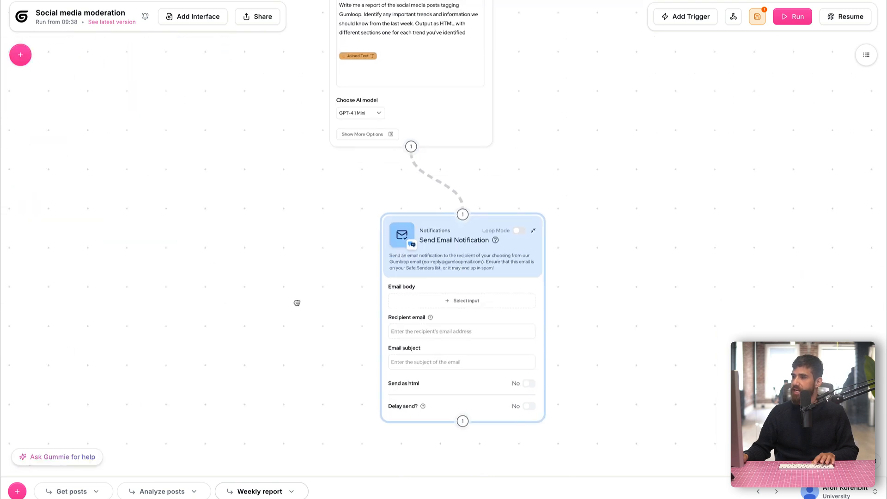
pyautogui.click(491, 236)
pyautogui.moveTo(569, 225); pyautogui.dragTo(425, 276)
pyautogui.click(416, 305)
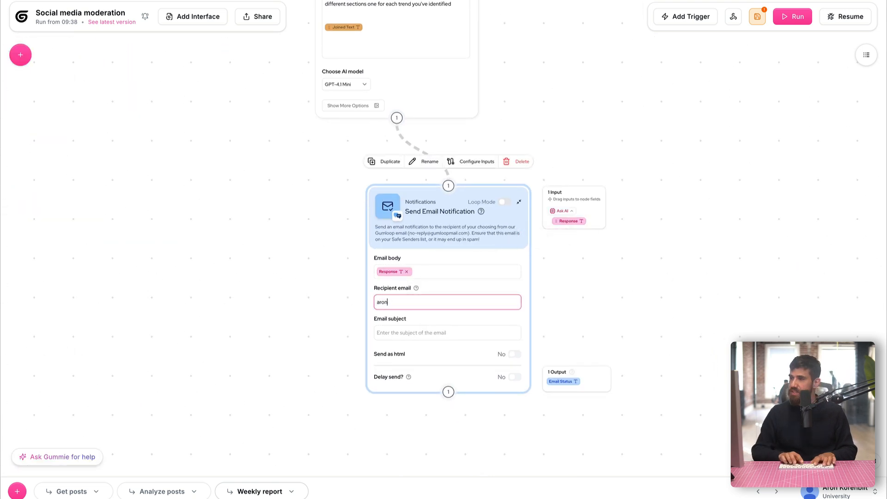
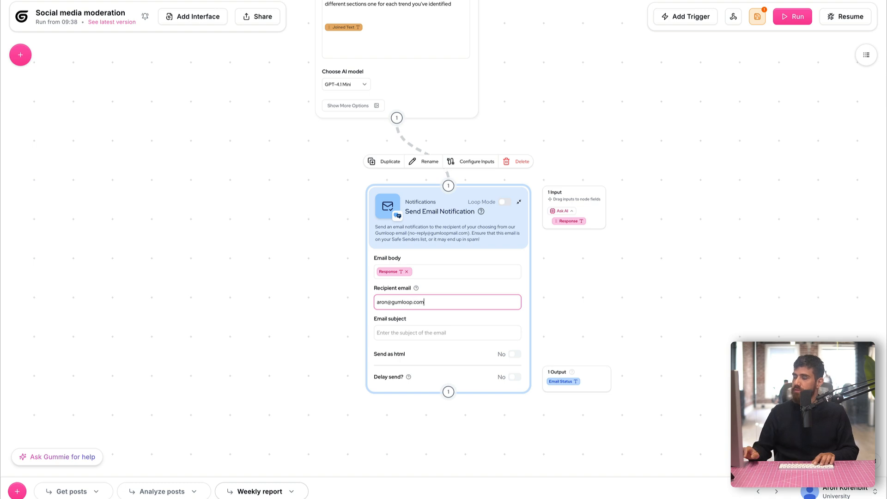
pyautogui.click(414, 329)
pyautogui.write('Your we')
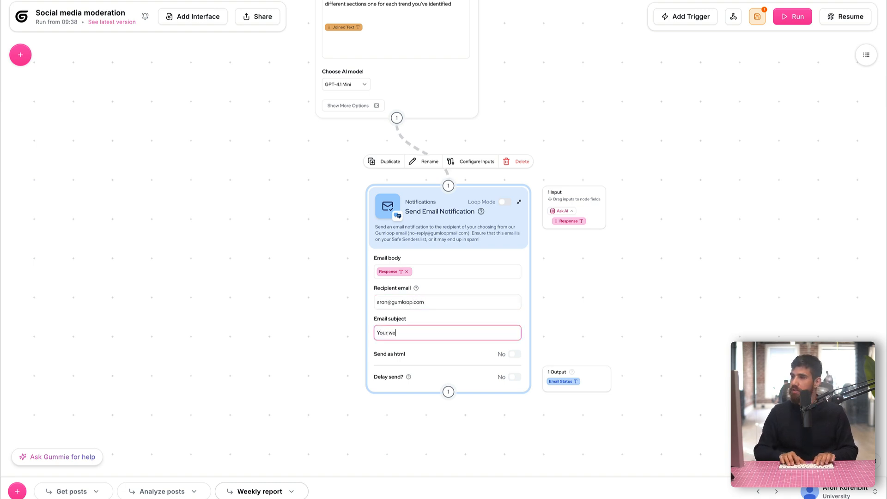
pyautogui.write('ekly social media report')
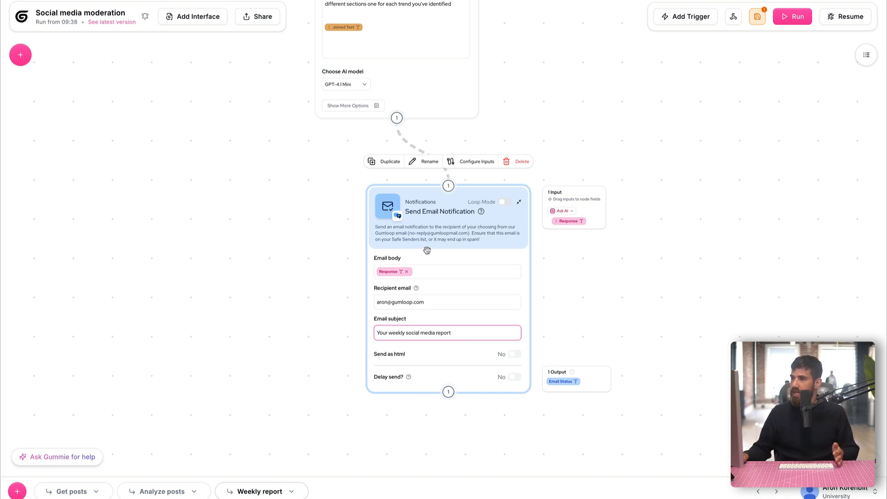
# Switch Send as html to Yes on the email node
pyautogui.moveTo(435, 215); pyautogui.dragTo(414, 221)
pyautogui.click(294, 216)
pyautogui.moveTo(273, 208); pyautogui.dragTo(263, 186)
pyautogui.click(463, 335)
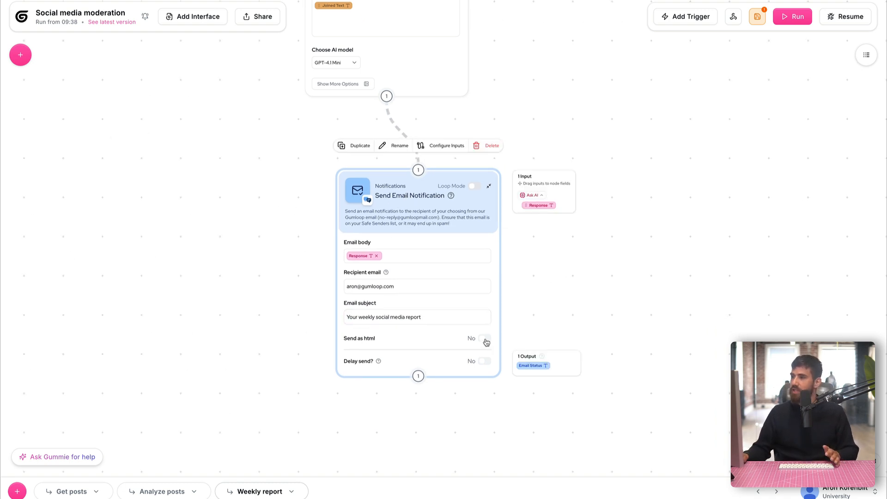
pyautogui.click(485, 339)
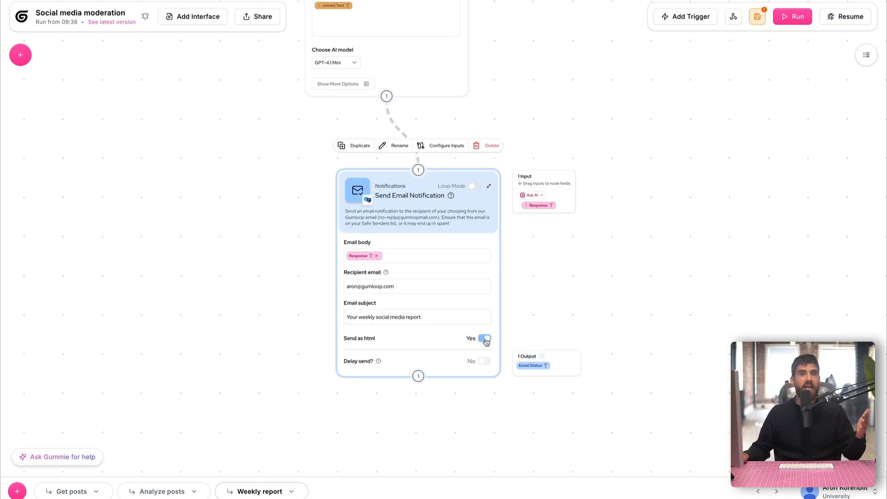
pyautogui.scroll(-2, 267, 176)
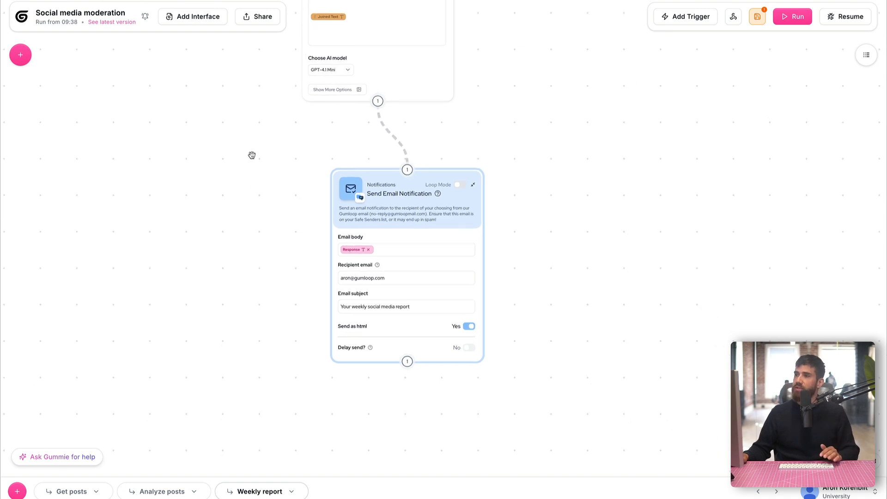
# Collapse the Ask AI, Send Email Notification and Join List Items nodes to their headers
pyautogui.scroll(5, 252, 155)
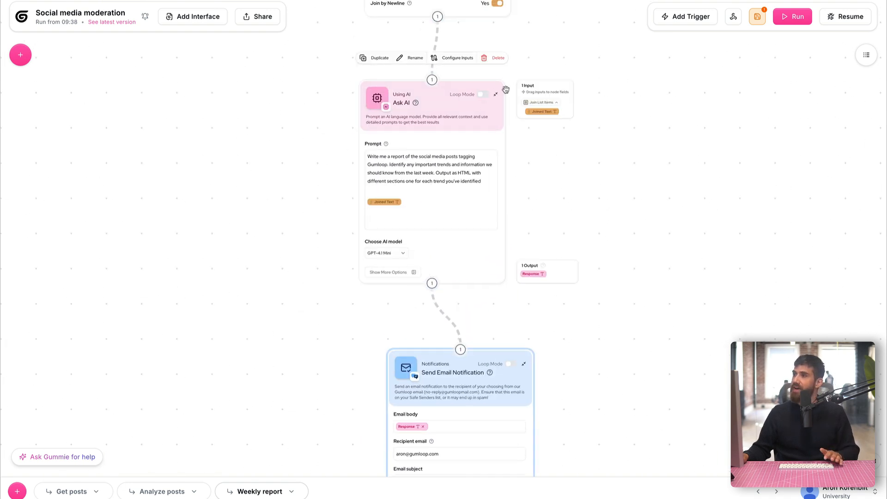
pyautogui.click(497, 95)
pyautogui.moveTo(464, 371); pyautogui.dragTo(447, 283)
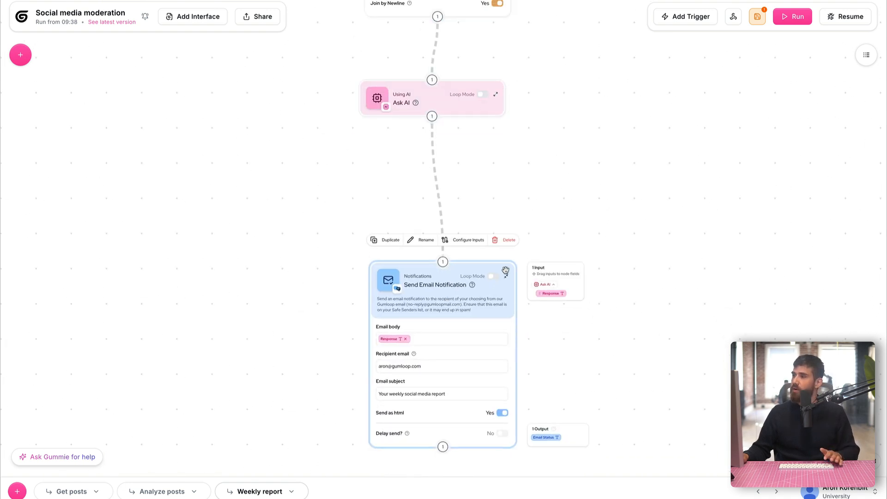
pyautogui.click(507, 277)
pyautogui.scroll(5, 598, 317)
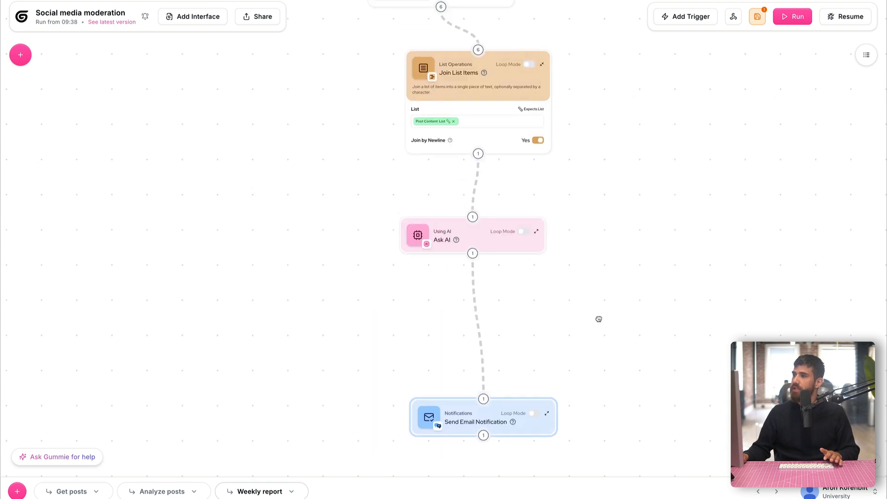
pyautogui.click(543, 68)
pyautogui.scroll(5, 316, 193)
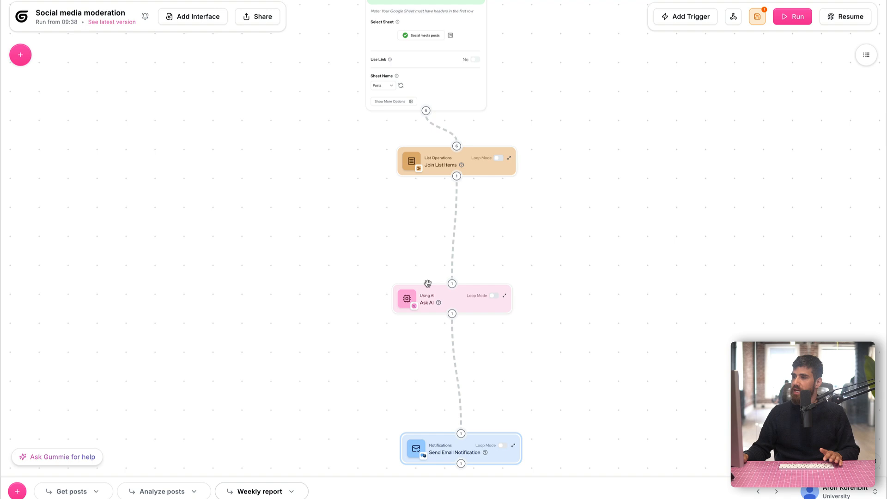
# Bring the Google Sheets Reader into view and toggle 'Activate as flow trigger' on, then off
pyautogui.scroll(-3, 365, 286)
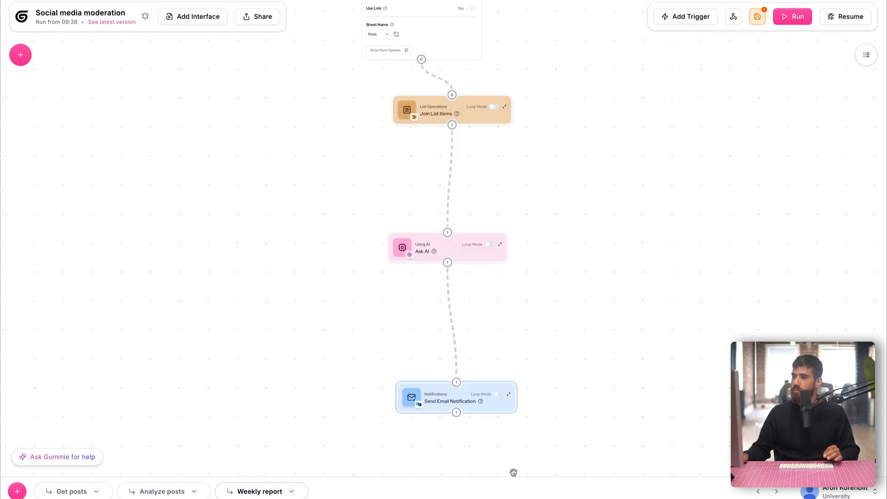
pyautogui.scroll(3, 770, 166)
pyautogui.hscroll(2, 770, 166)
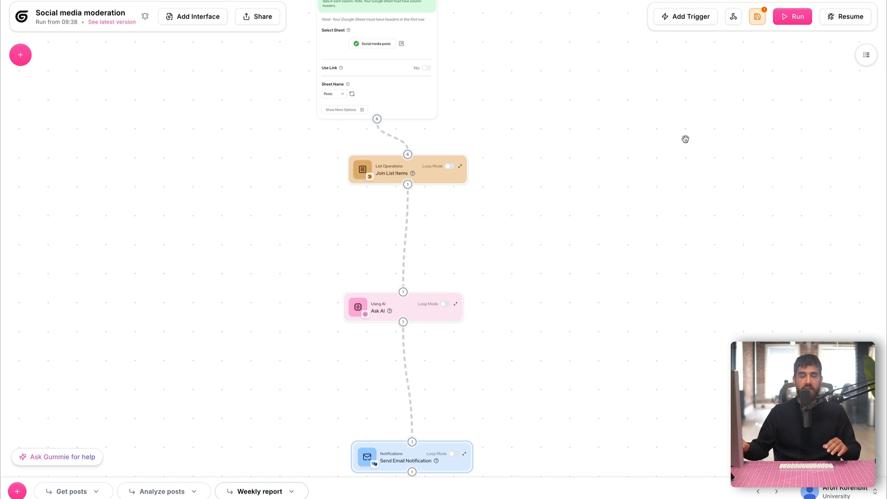
pyautogui.scroll(2, 598, 89)
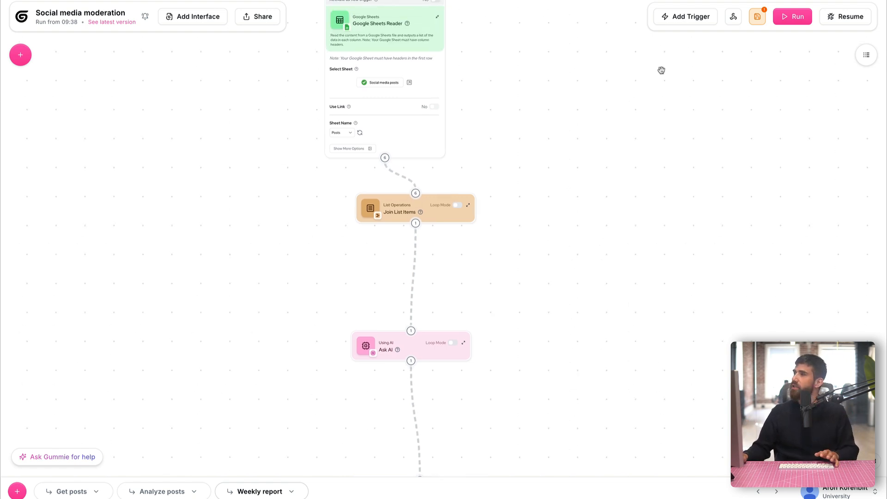
pyautogui.moveTo(544, 74); pyautogui.dragTo(574, 98)
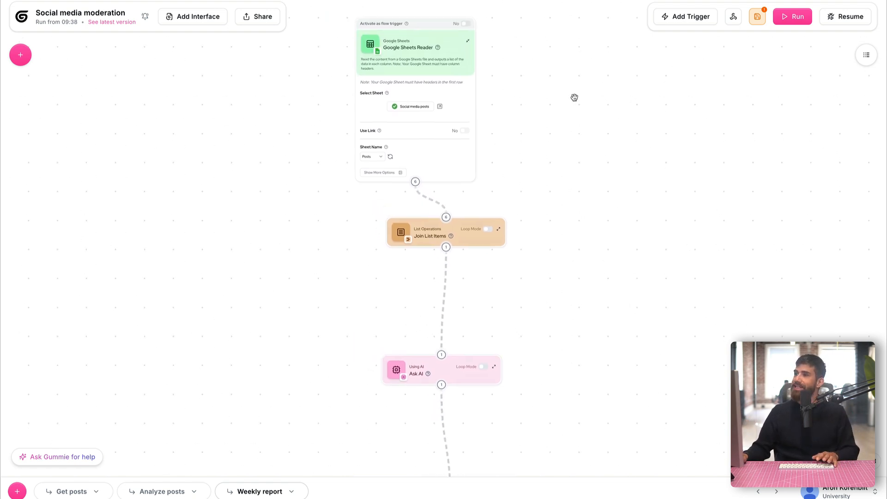
pyautogui.click(463, 24)
pyautogui.moveTo(417, 32); pyautogui.dragTo(439, 36)
pyautogui.click(487, 29)
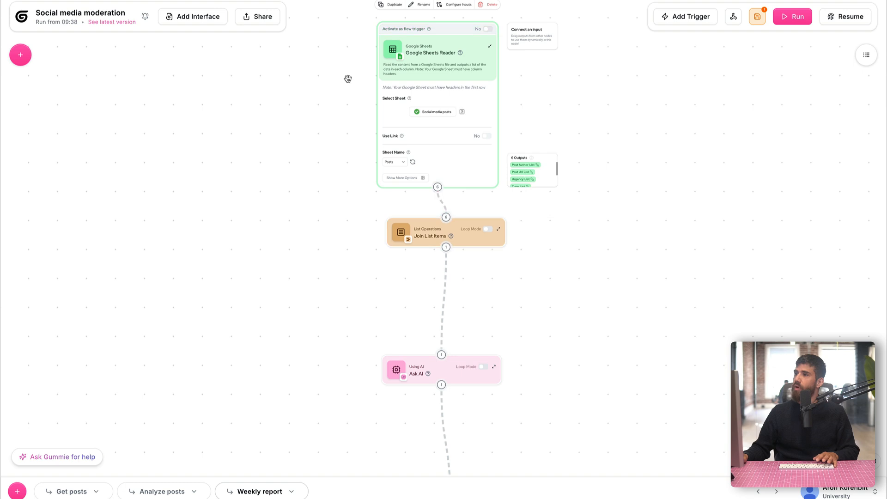
pyautogui.click(21, 54)
# Create a time trigger from 'Every Friday at 8AM', generating a Friday 08:00 AM Pacific schedule
pyautogui.press('BackSpace')
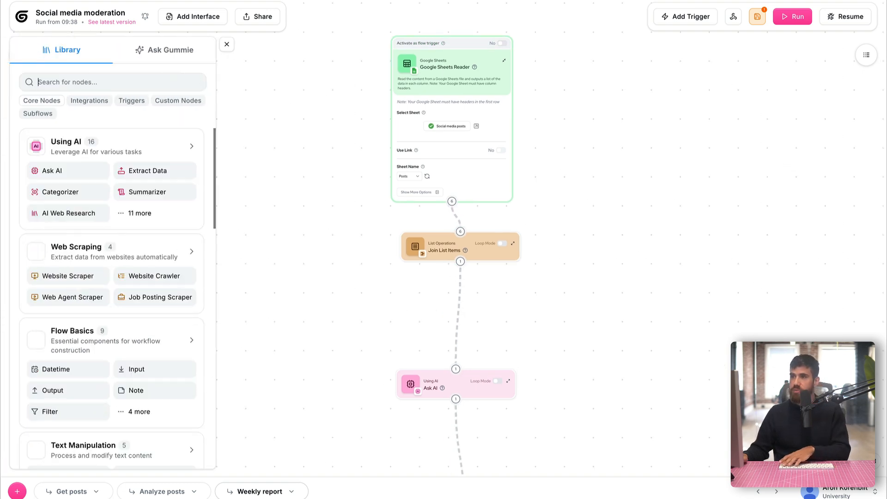
pyautogui.click(132, 101)
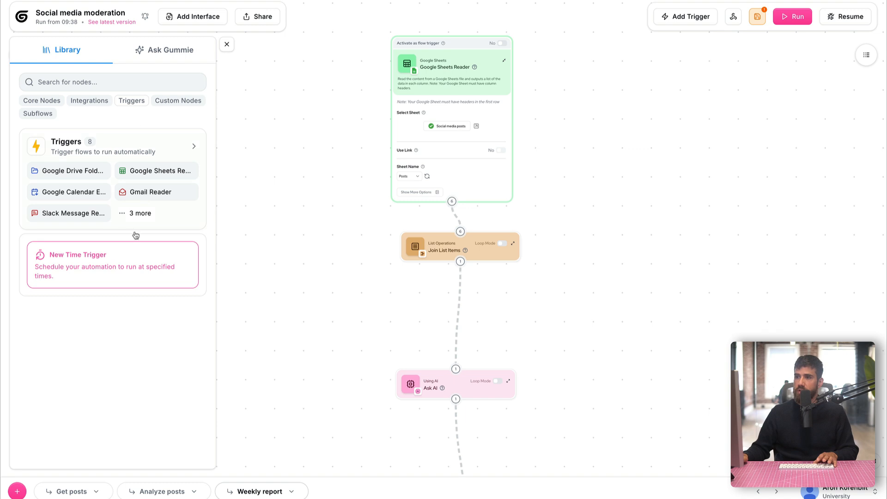
pyautogui.click(124, 270)
pyautogui.click(319, 254)
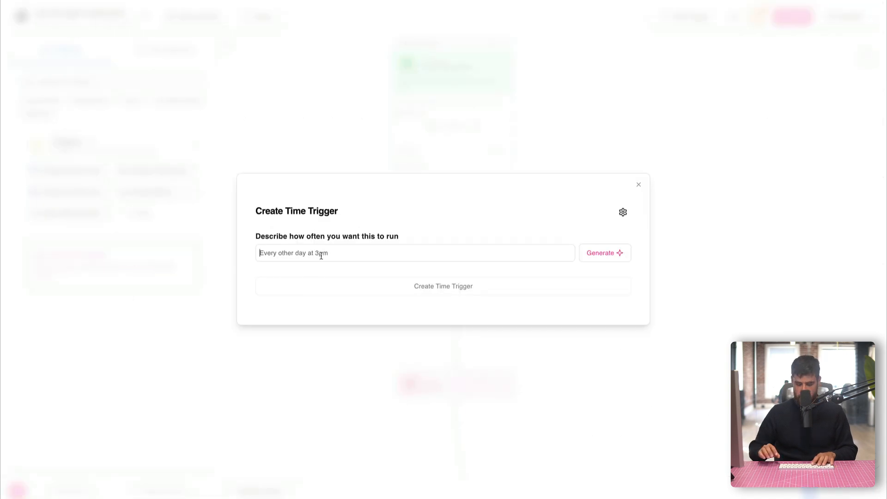
pyautogui.write('Every Frid')
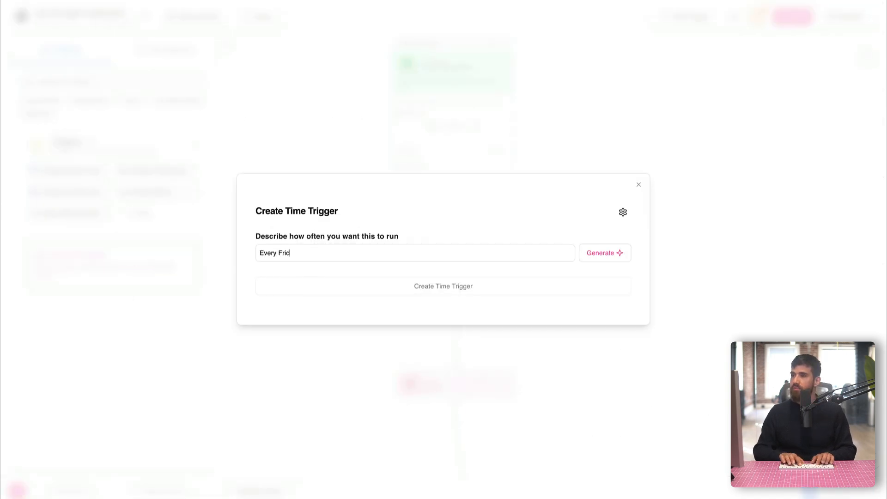
pyautogui.write('ay at 8AM')
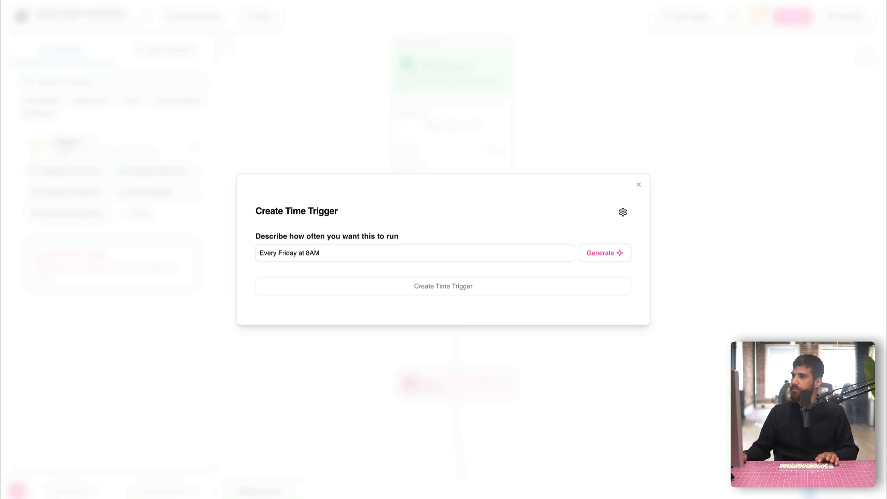
pyautogui.click(599, 253)
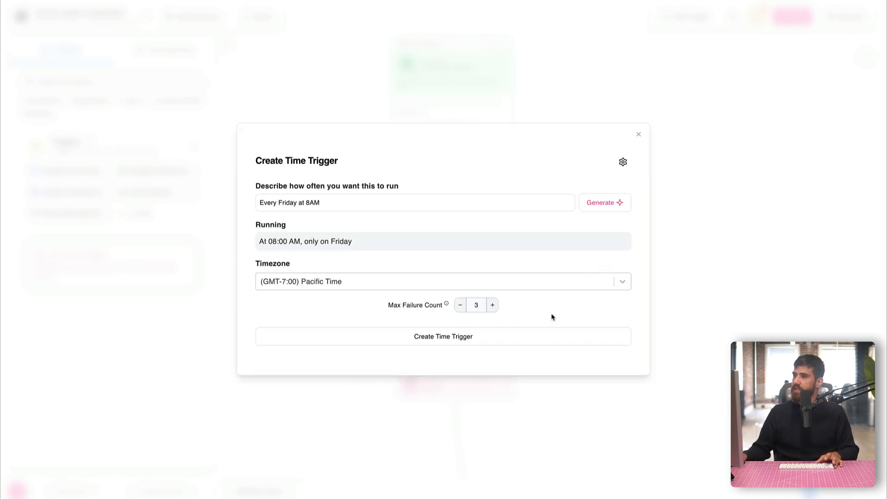
pyautogui.click(510, 346)
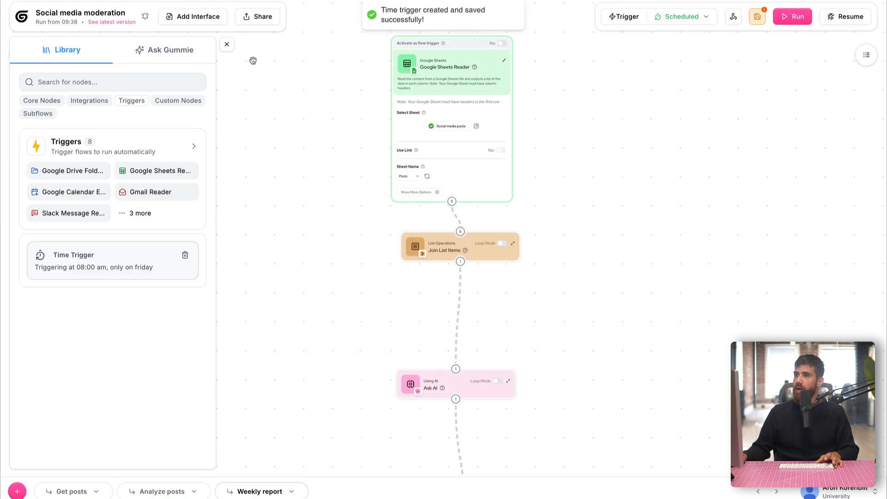
pyautogui.click(227, 44)
# Start a test run and inspect the Google Sheets Reader's Post Content output
pyautogui.scroll(1, 681, 105)
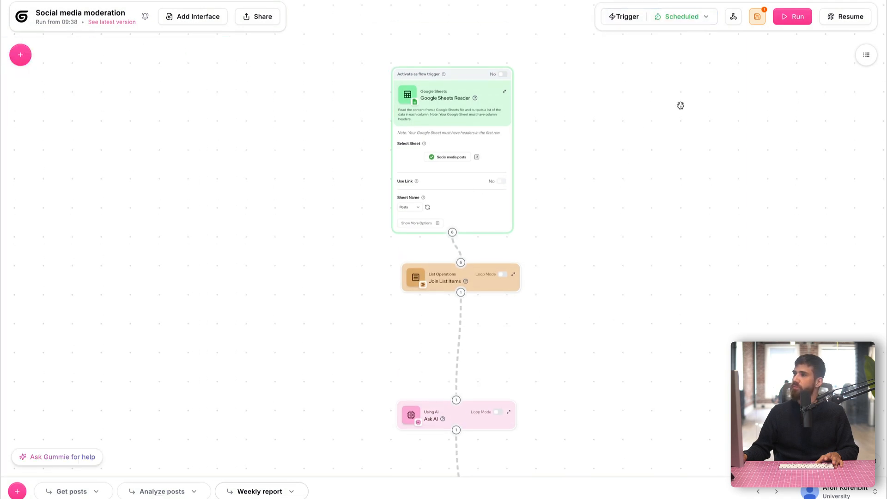
pyautogui.click(788, 18)
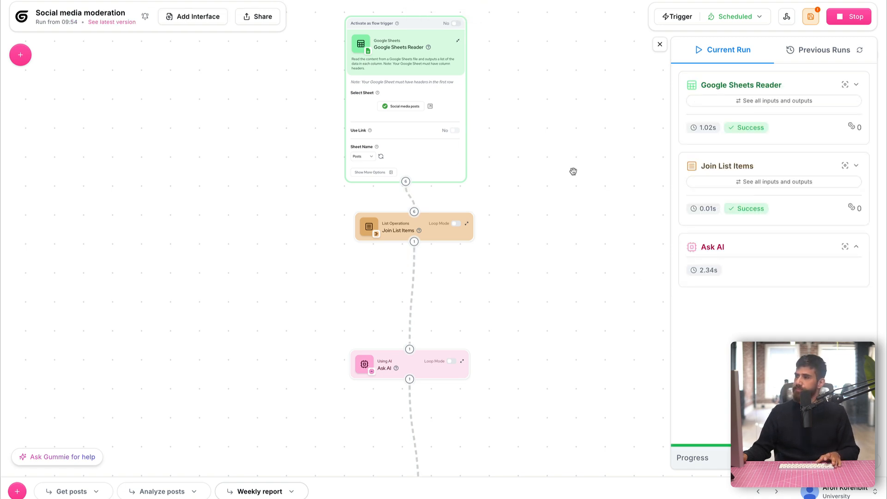
pyautogui.click(754, 101)
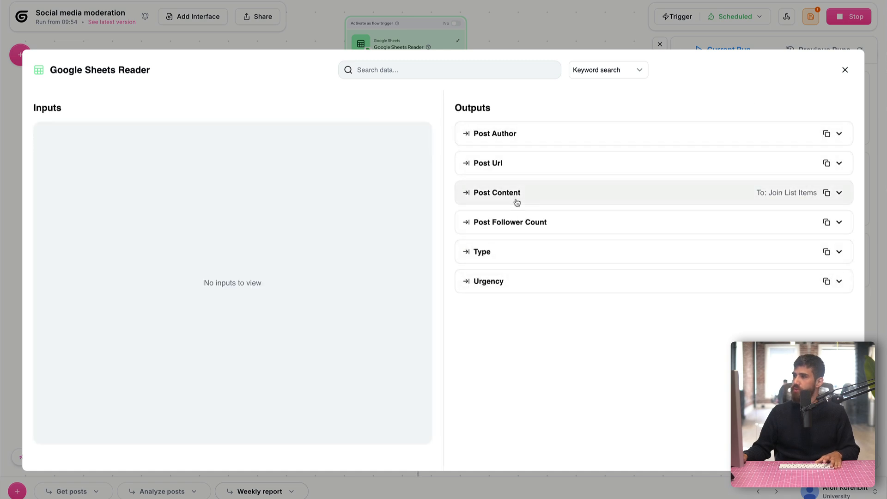
pyautogui.click(514, 199)
pyautogui.scroll(-3, 552, 246)
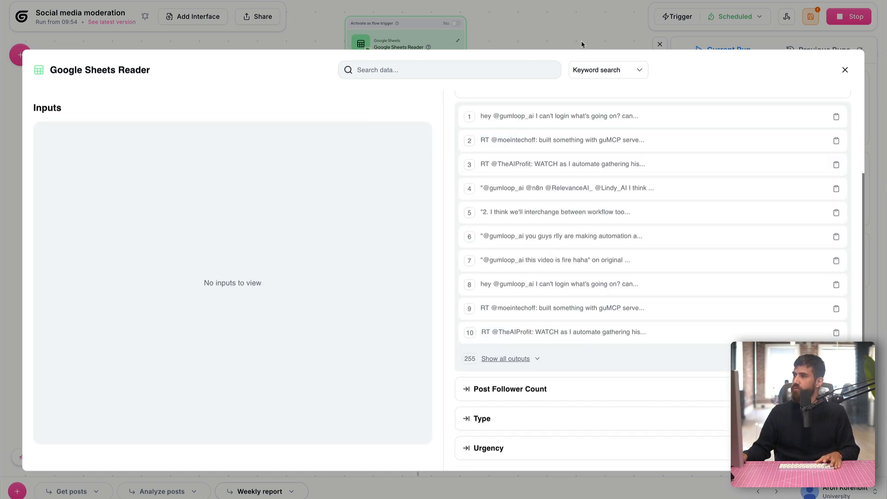
pyautogui.press('Escape')
# Inspect the Join List Items Joined Text output, then bring the Send Email Notification node into view
pyautogui.click(744, 181)
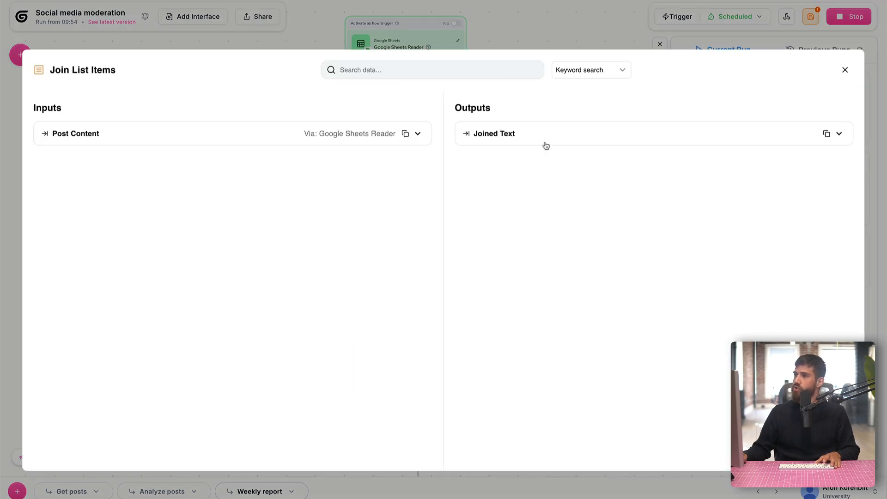
pyautogui.click(545, 135)
pyautogui.scroll(-2, 522, 270)
pyautogui.scroll(-15, 522, 271)
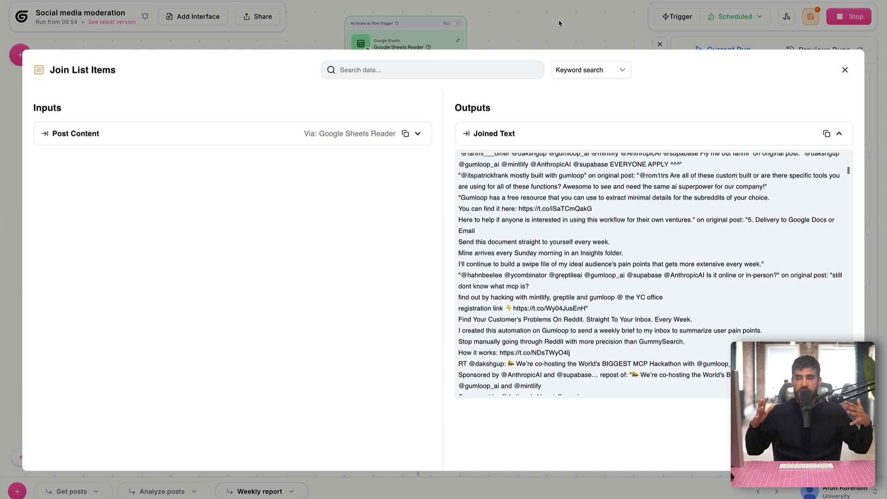
pyautogui.click(559, 23)
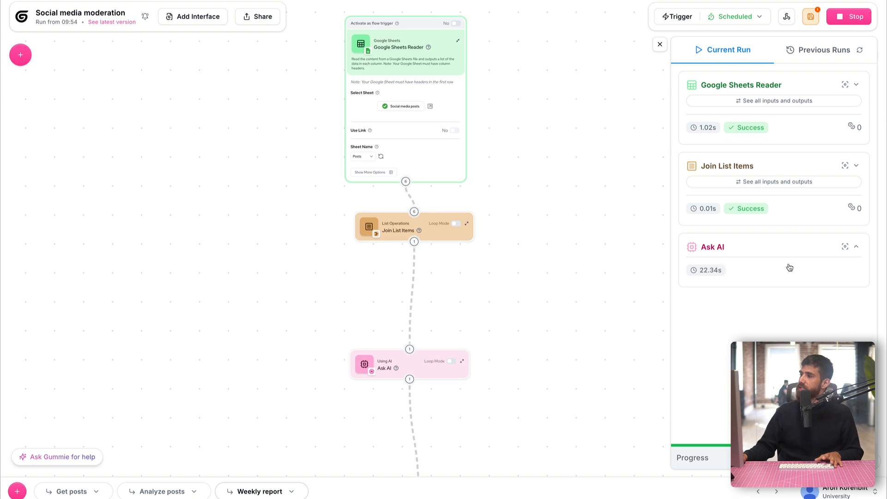
pyautogui.moveTo(574, 290); pyautogui.dragTo(564, 239)
pyautogui.scroll(-1, 564, 239)
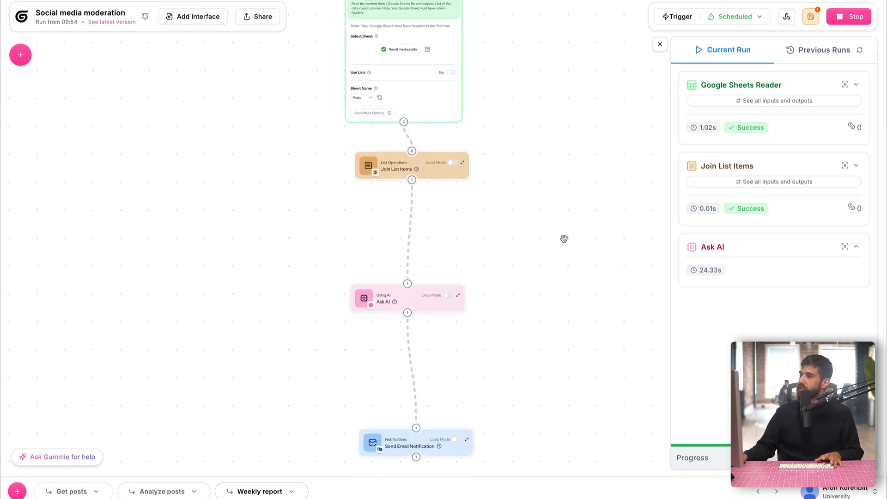